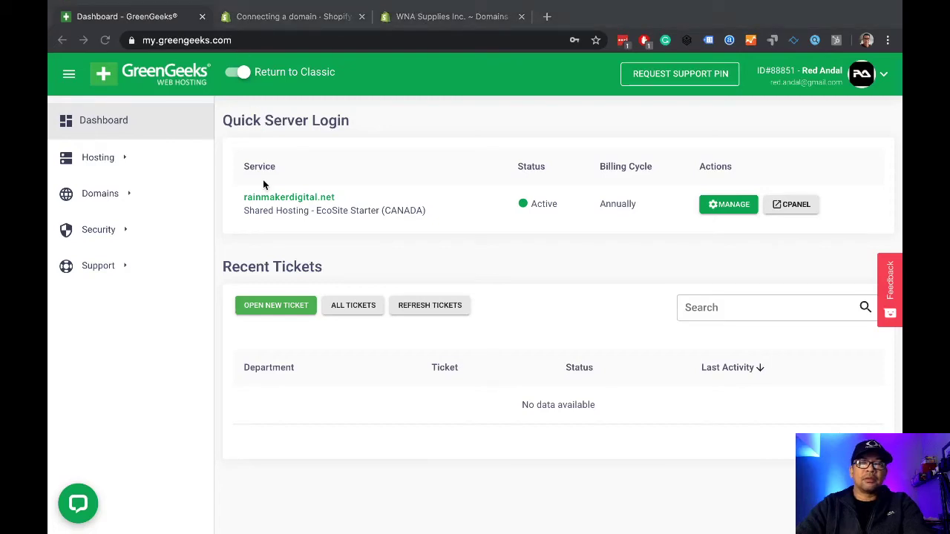
- Open cPanel for the rainmakerdigital.net account from GreenGeeks Quick Server Login
{"action": "left_click", "coordinate": [182, 308]}
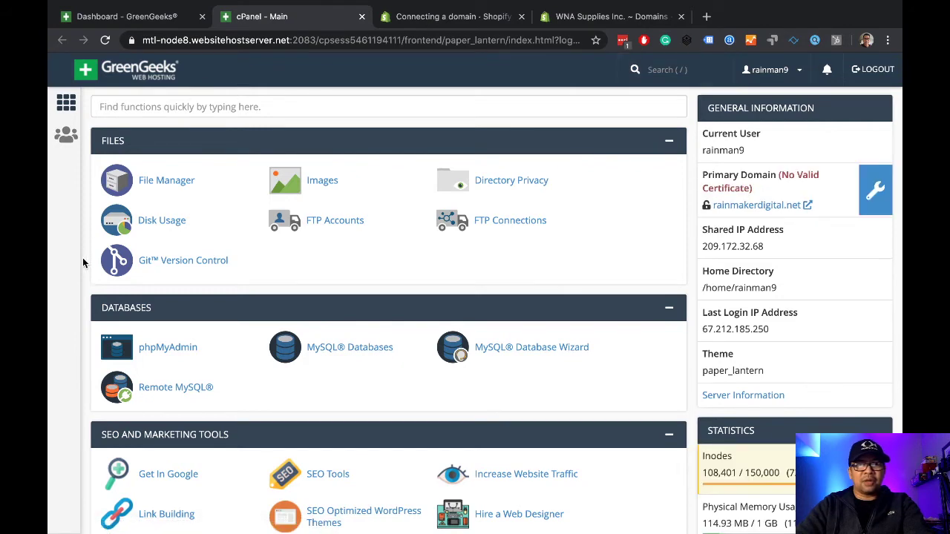
- Open Zone Editor from cPanel's Domains section and scroll to the wnasupplies.com row
{"action": "scroll", "coordinate": [83, 260], "scroll_direction": "down", "scroll_amount": 2}
{"action": "scroll", "coordinate": [83, 262], "scroll_direction": "up", "scroll_amount": 2}
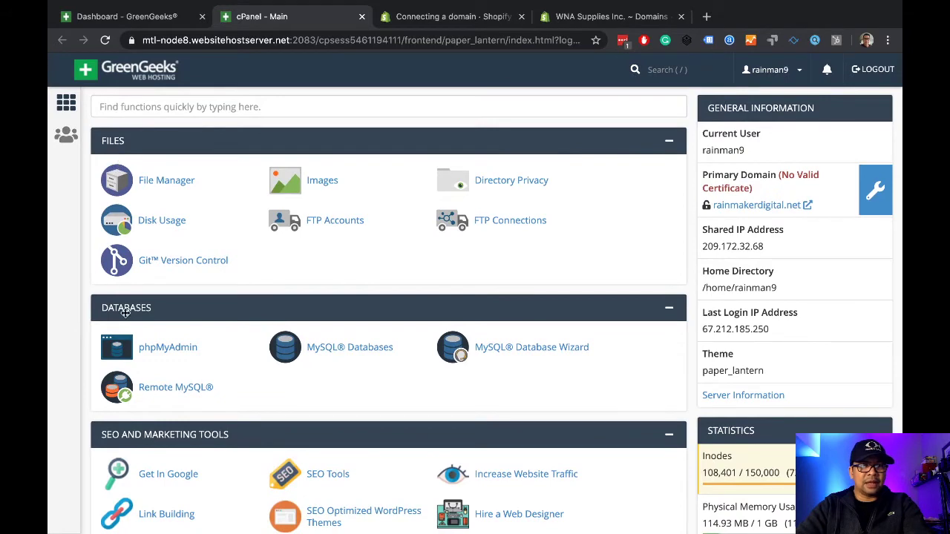
{"action": "scroll", "coordinate": [95, 382], "scroll_direction": "down", "scroll_amount": 3}
{"action": "scroll", "coordinate": [95, 381], "scroll_direction": "down", "scroll_amount": 3}
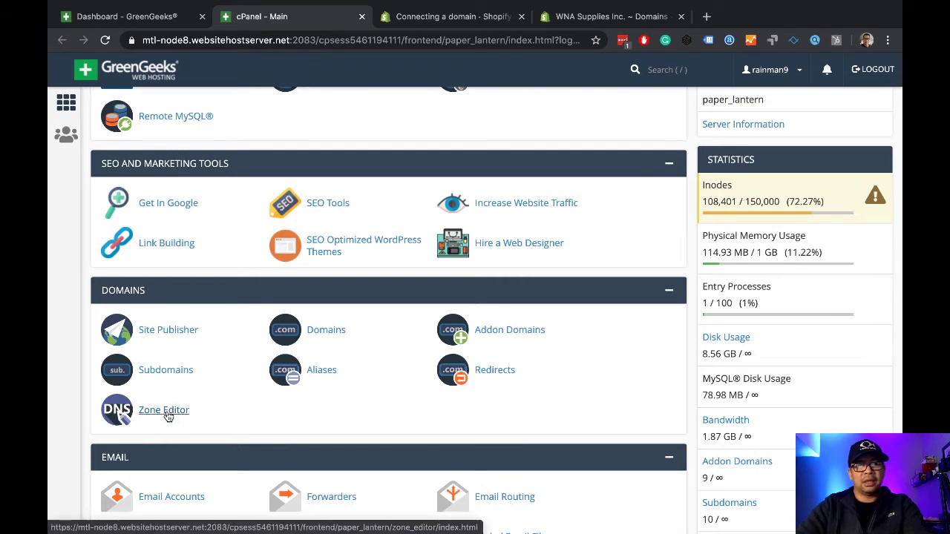
{"action": "left_click", "coordinate": [167, 415]}
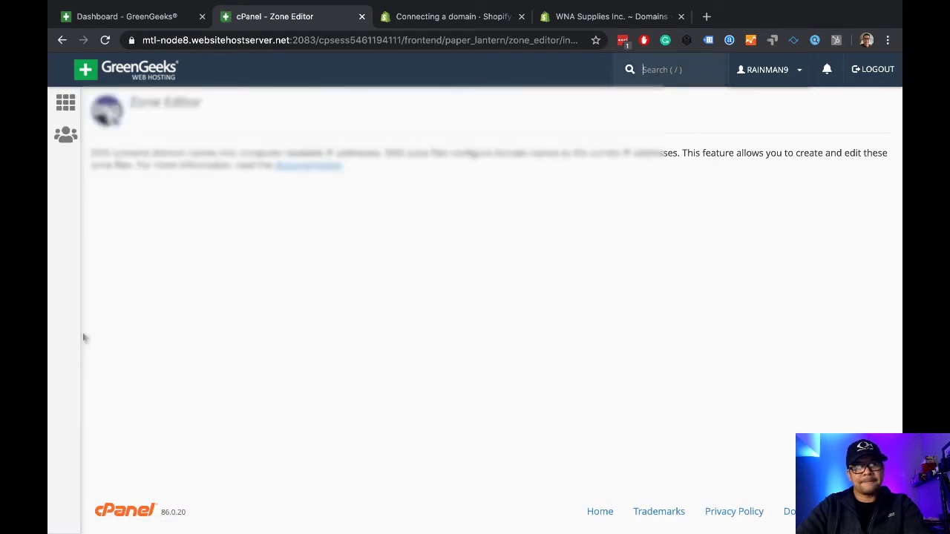
{"action": "scroll", "coordinate": [84, 338], "scroll_direction": "down", "scroll_amount": 10}
{"action": "scroll", "coordinate": [84, 339], "scroll_direction": "down", "scroll_amount": 2}
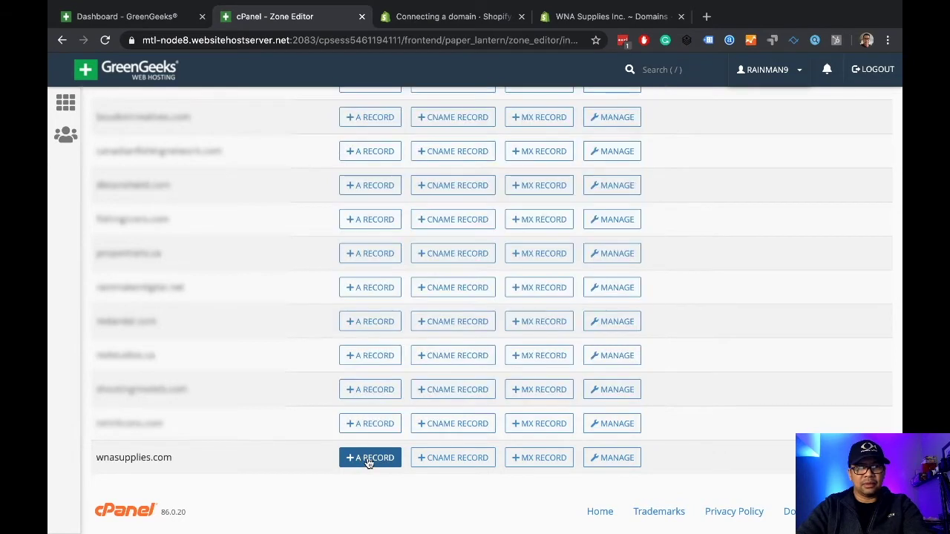
- Start a new A record for wnasupplies.com and copy Shopify's IP 23.227.38.65 from its help page
{"action": "left_click", "coordinate": [369, 460]}
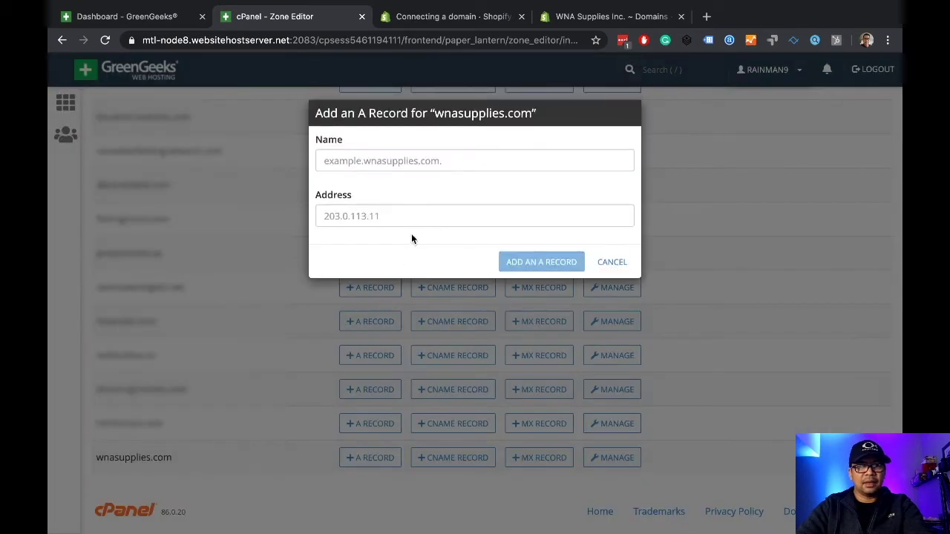
{"action": "left_click", "coordinate": [608, 17]}
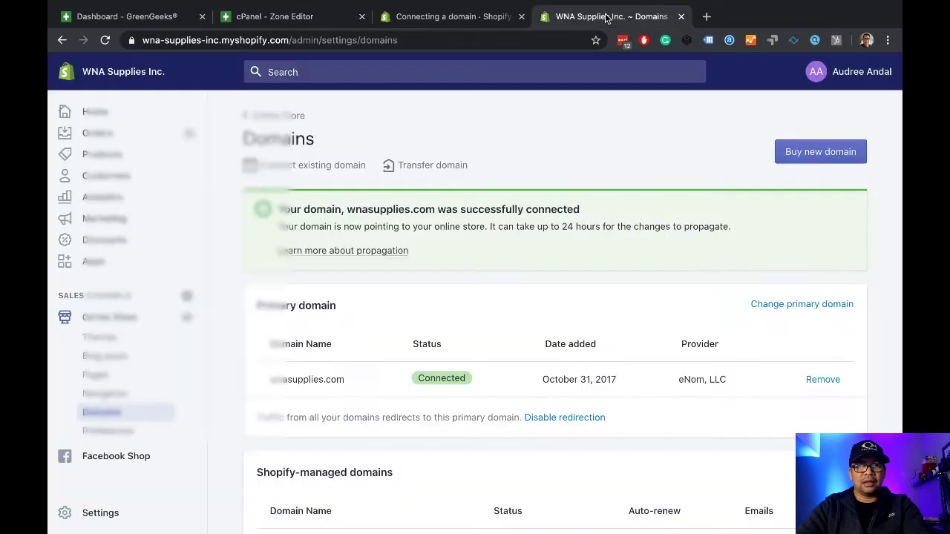
{"action": "left_click", "coordinate": [455, 17]}
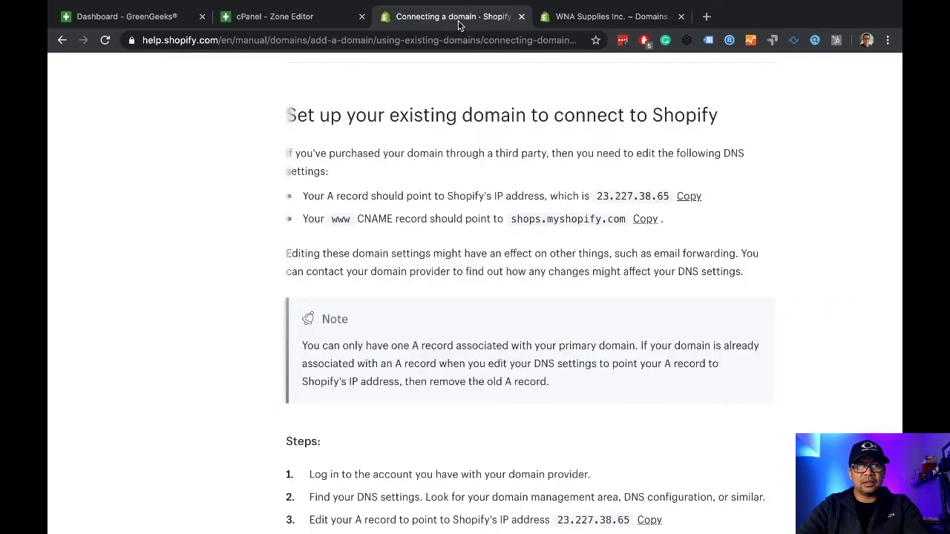
{"action": "left_click", "coordinate": [690, 197]}
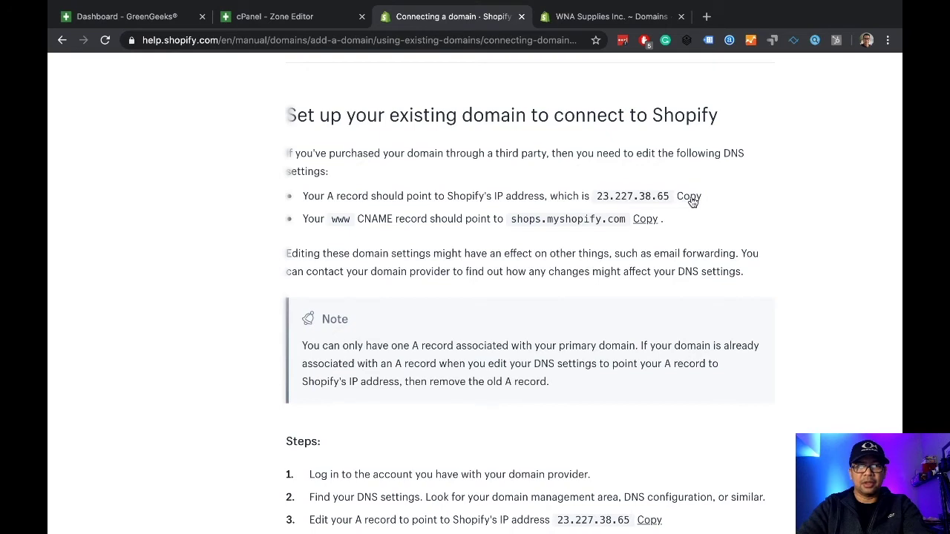
- Paste 23.227.38.65 as the A record address and enter wnasupplies.com as its name
{"action": "left_click", "coordinate": [277, 22]}
{"action": "left_click", "coordinate": [375, 214]}
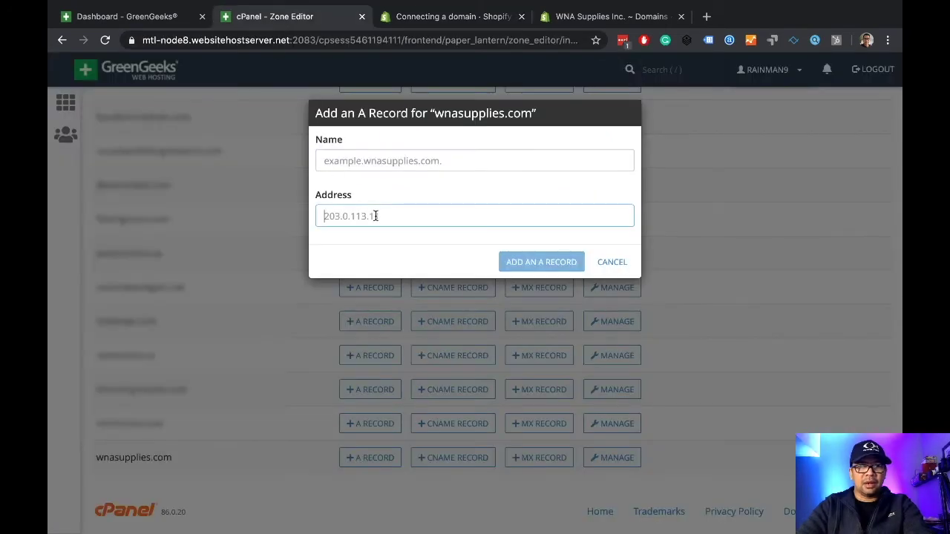
{"action": "type", "text": "23.227.38.65"}
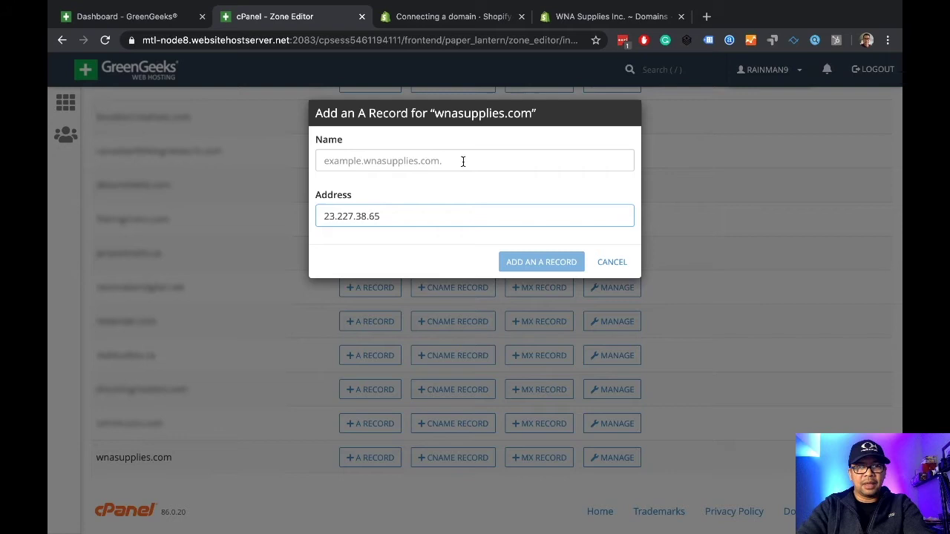
{"action": "left_click", "coordinate": [464, 163]}
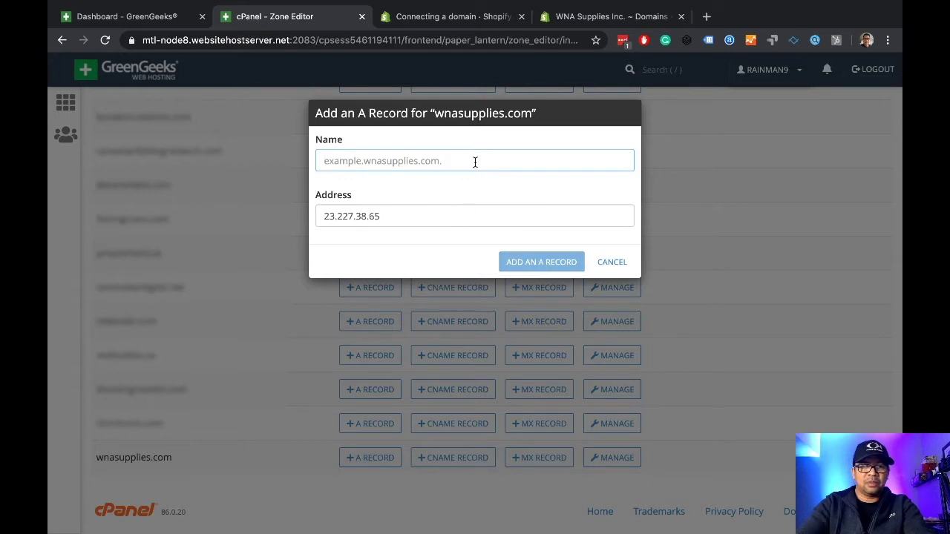
{"action": "type", "text": "wnasu"}
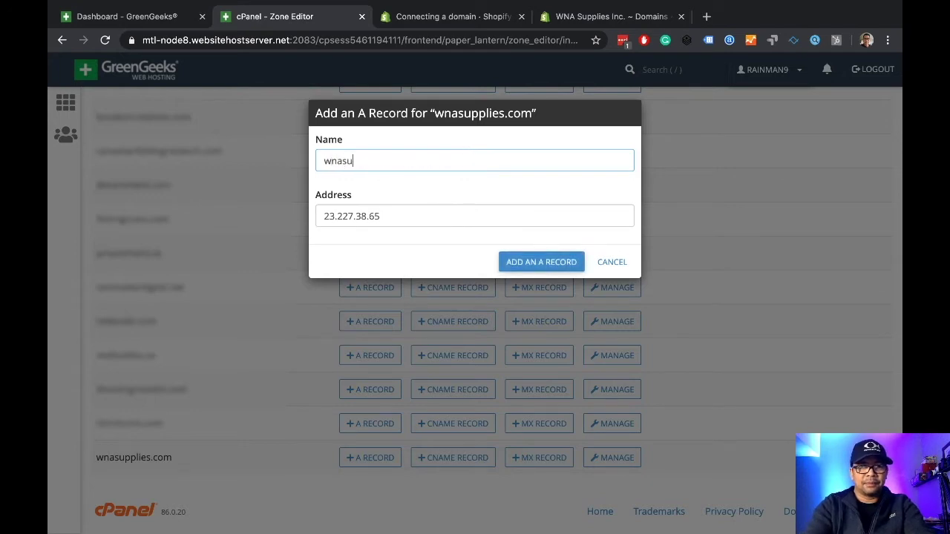
{"action": "type", "text": "pplies.co"}
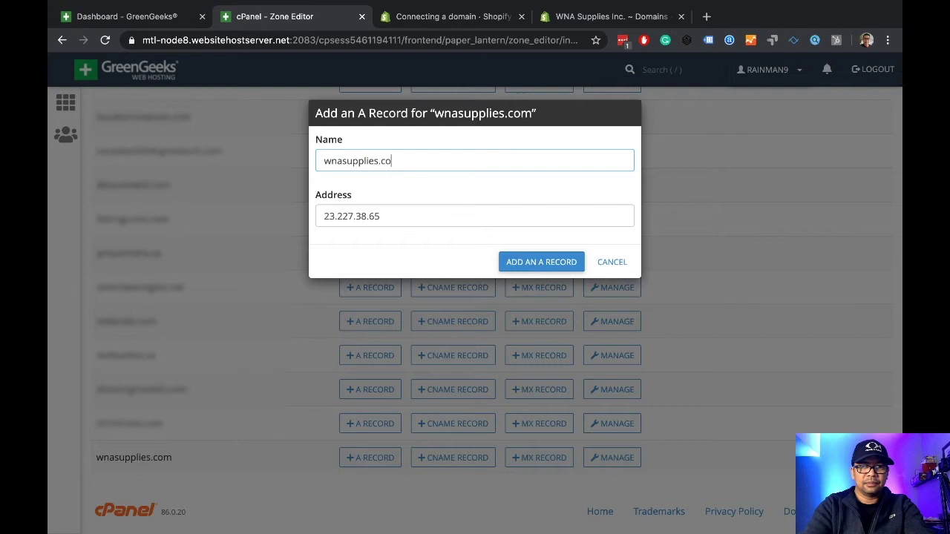
{"action": "type", "text": "m."}
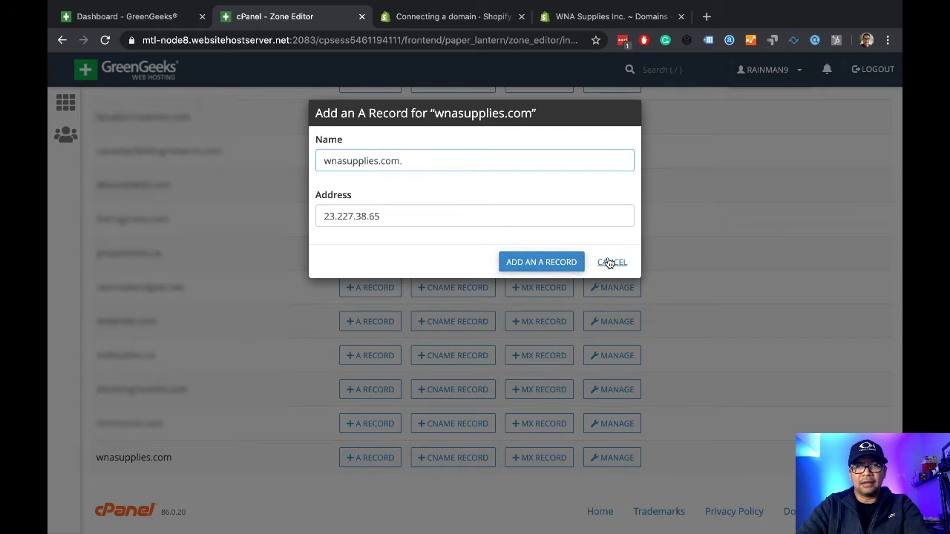
- Save the A record and verify the wnasupplies.com zone shows it at 23.227.38.65
{"action": "left_click", "coordinate": [610, 262]}
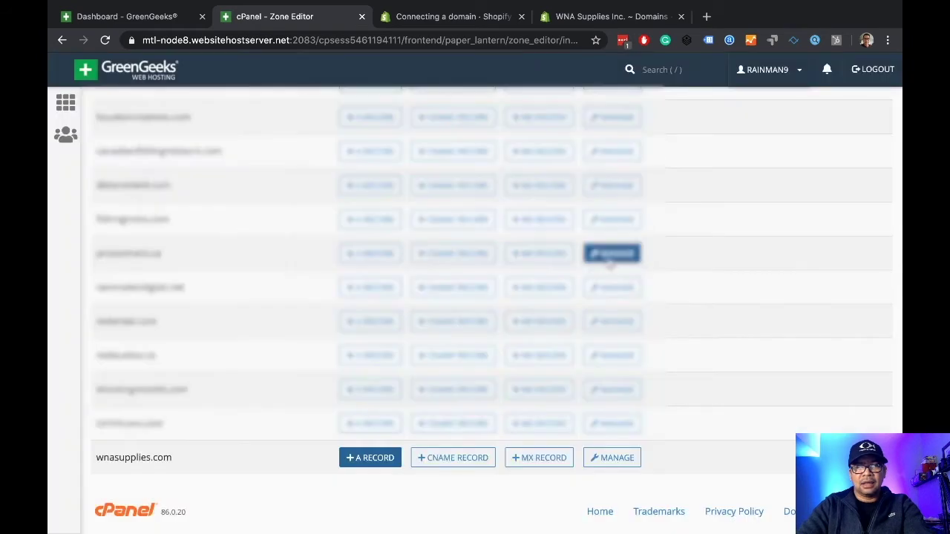
{"action": "left_click", "coordinate": [610, 458]}
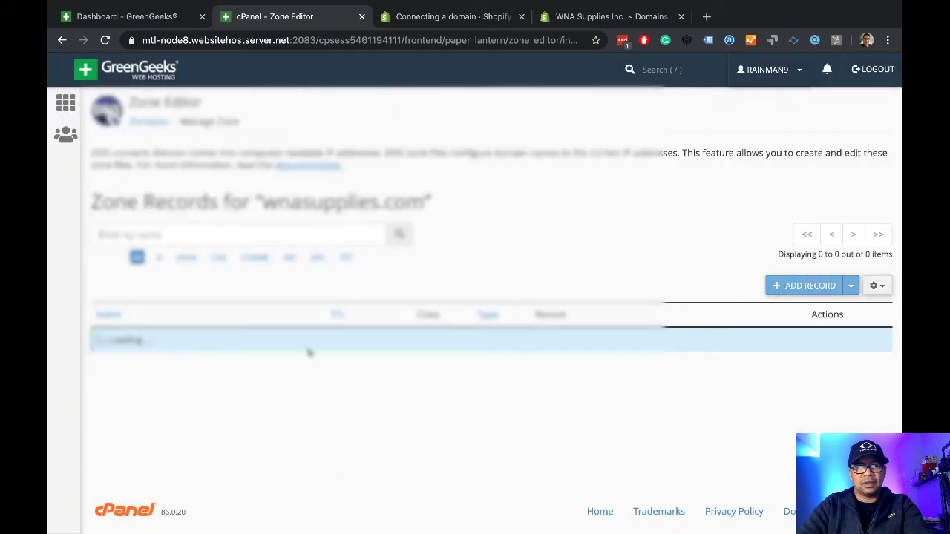
{"action": "scroll", "coordinate": [307, 352], "scroll_direction": "down", "scroll_amount": 1}
{"action": "scroll", "coordinate": [307, 352], "scroll_direction": "down", "scroll_amount": 3}
{"action": "scroll", "coordinate": [308, 347], "scroll_direction": "down", "scroll_amount": 3}
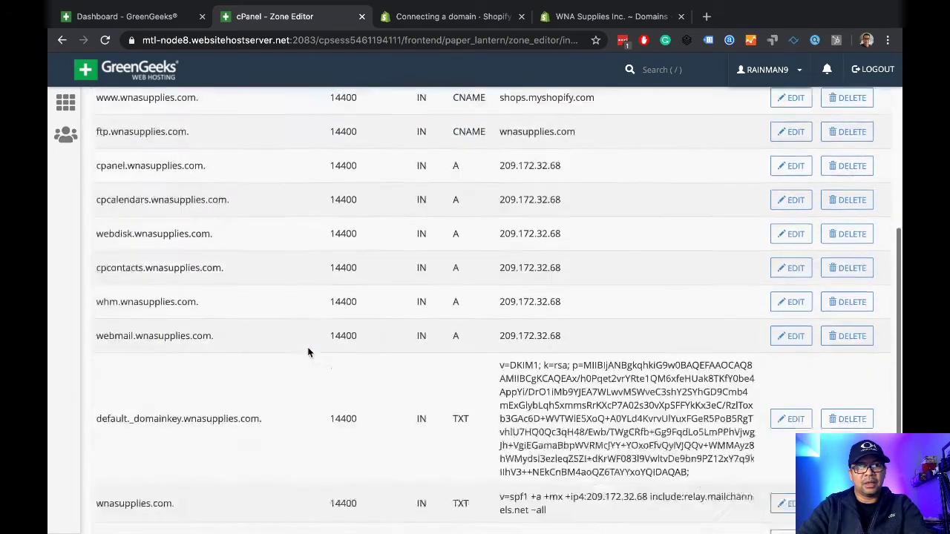
{"action": "scroll", "coordinate": [307, 346], "scroll_direction": "down", "scroll_amount": 2}
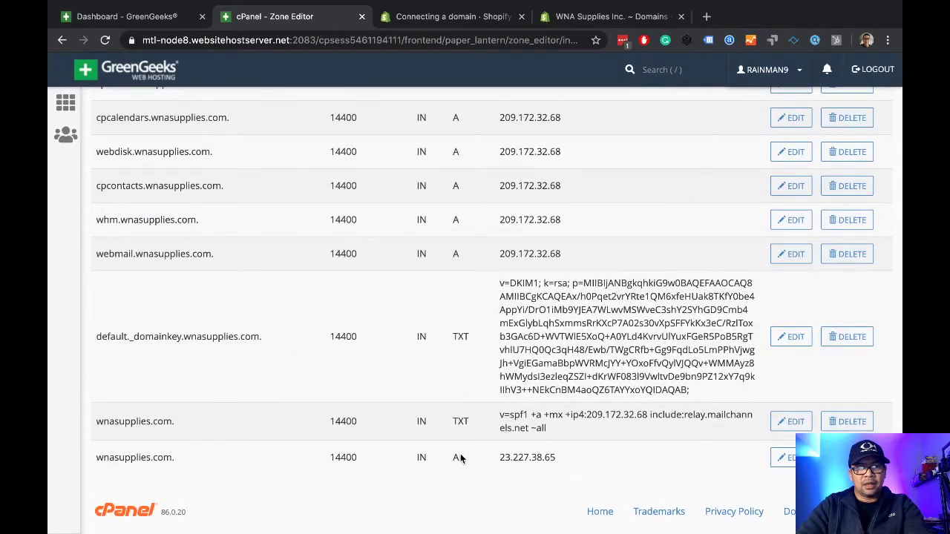
{"action": "double_click", "coordinate": [455, 457]}
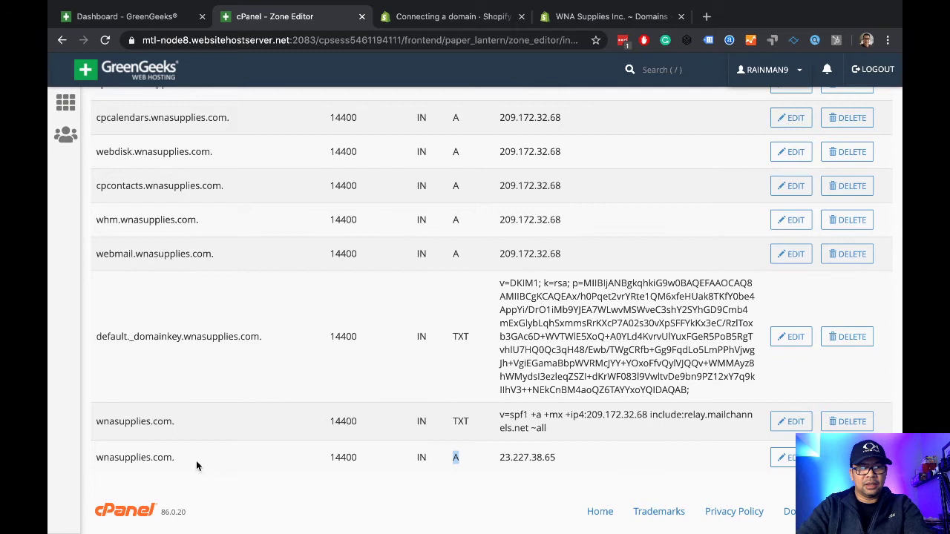
{"action": "mouse_move", "coordinate": [173, 458]}
{"action": "left_mouse_down"}
{"action": "mouse_move", "coordinate": [82, 452]}
{"action": "mouse_move", "coordinate": [104, 457]}
{"action": "left_mouse_up"}
{"action": "left_click", "coordinate": [504, 457]}
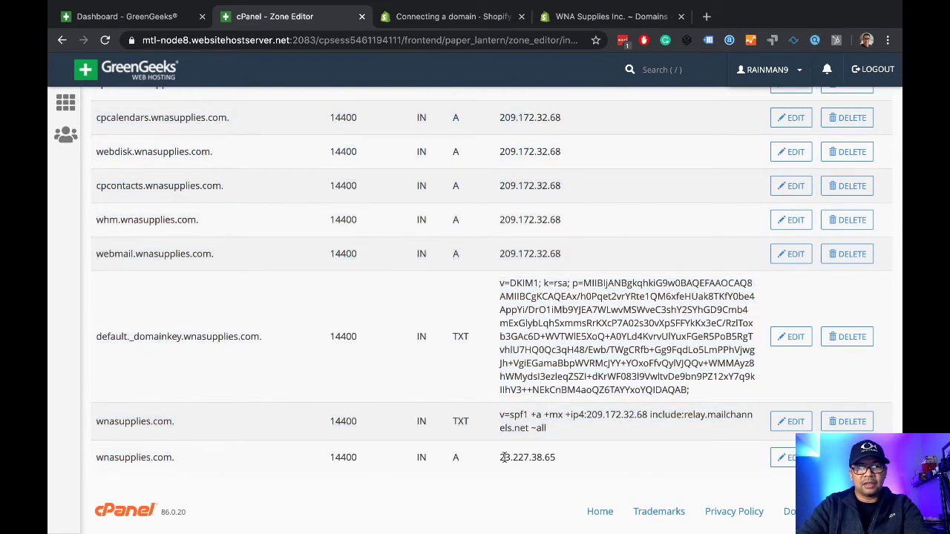
{"action": "left_click_drag", "start_coordinate": [501, 457], "coordinate": [560, 457]}
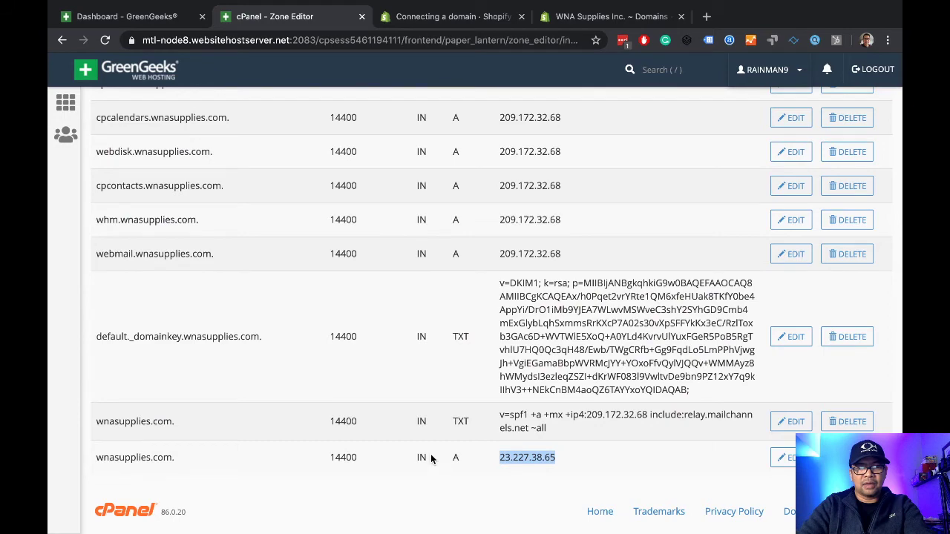
{"action": "scroll", "coordinate": [430, 459], "scroll_direction": "down", "scroll_amount": 1}
{"action": "scroll", "coordinate": [430, 457], "scroll_direction": "up", "scroll_amount": 2}
{"action": "scroll", "coordinate": [431, 456], "scroll_direction": "up", "scroll_amount": 3}
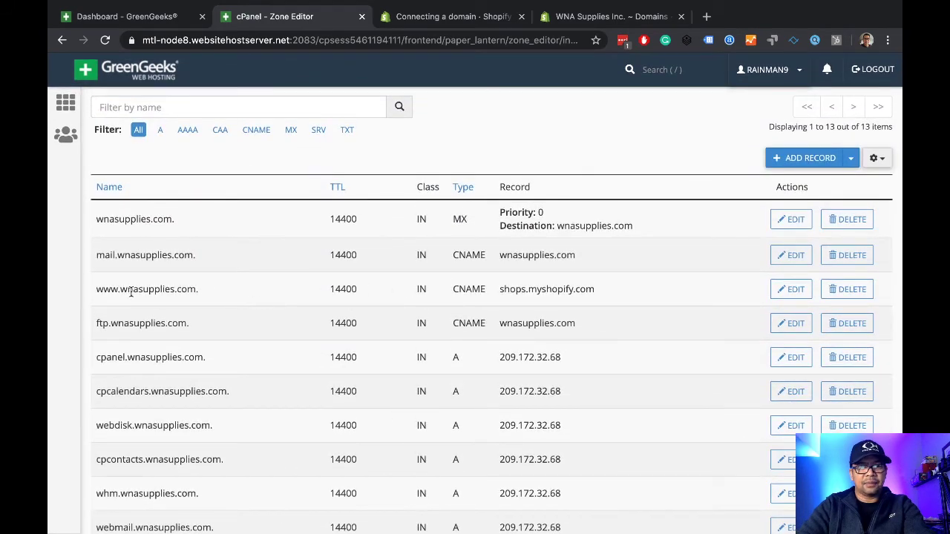
{"action": "left_click_drag", "start_coordinate": [98, 290], "coordinate": [196, 287]}
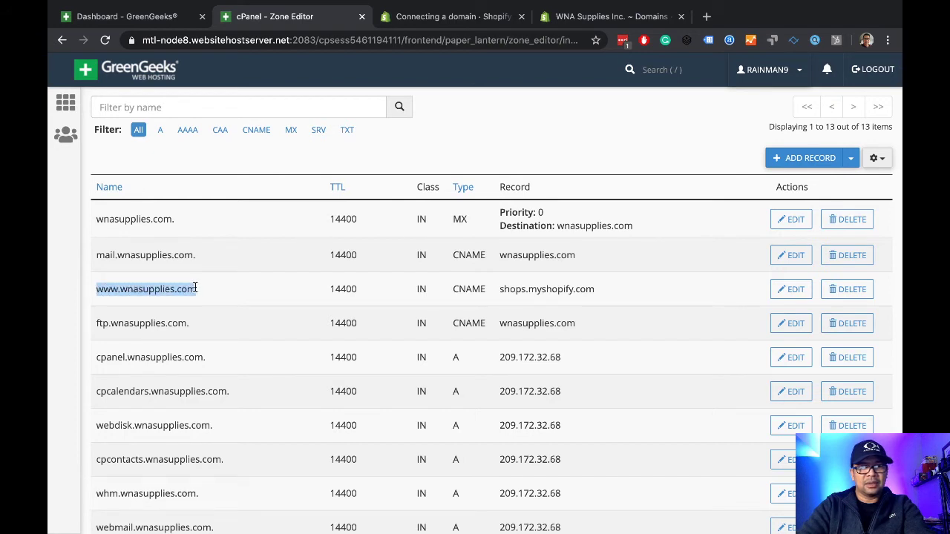
{"action": "left_click_drag", "start_coordinate": [453, 289], "coordinate": [581, 289]}
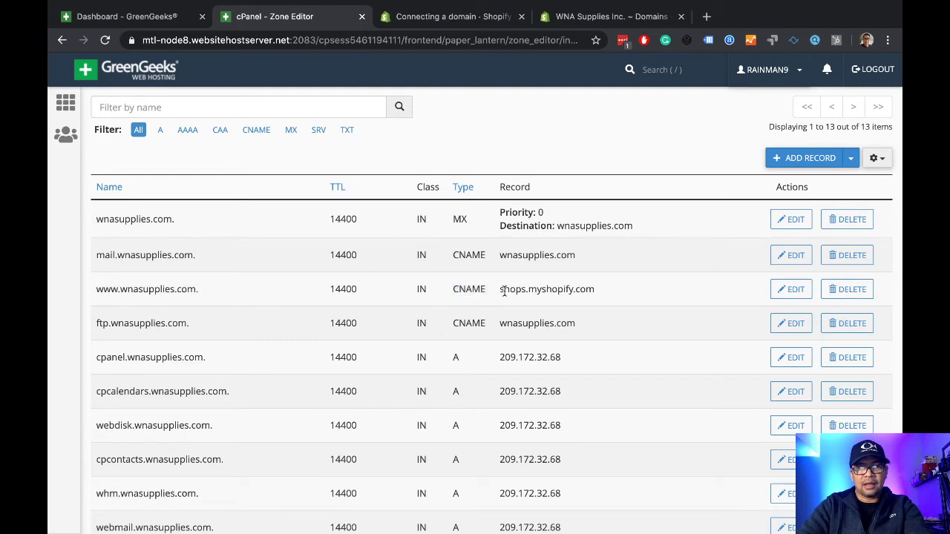
{"action": "left_click", "coordinate": [624, 296]}
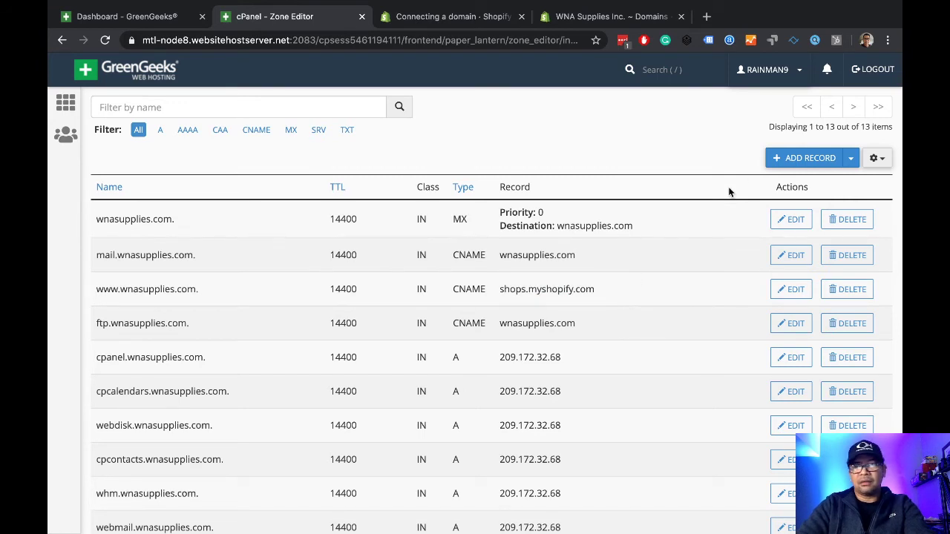
- Start a new DNS record in the wnasupplies.com zone and set its type to CNAME
{"action": "left_click", "coordinate": [801, 158]}
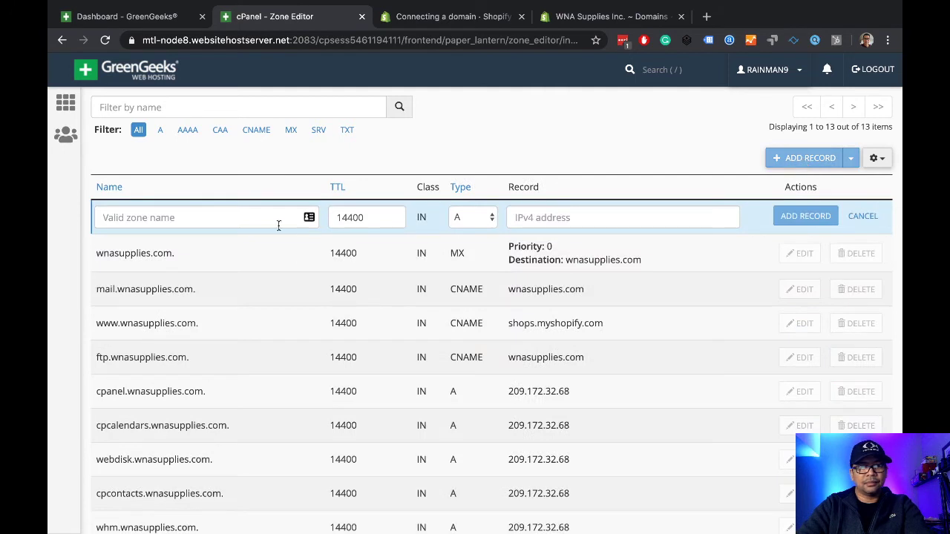
{"action": "left_click", "coordinate": [197, 215]}
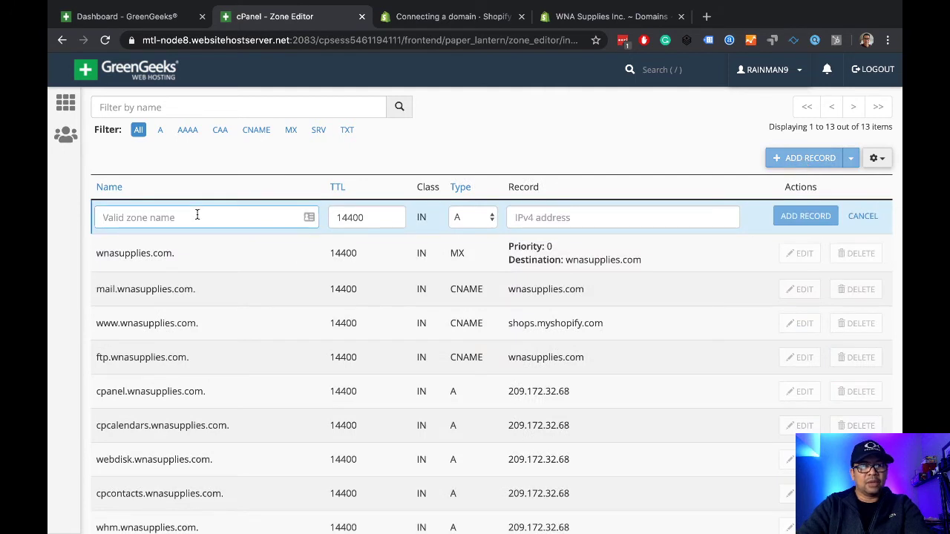
{"action": "type", "text": "ww"}
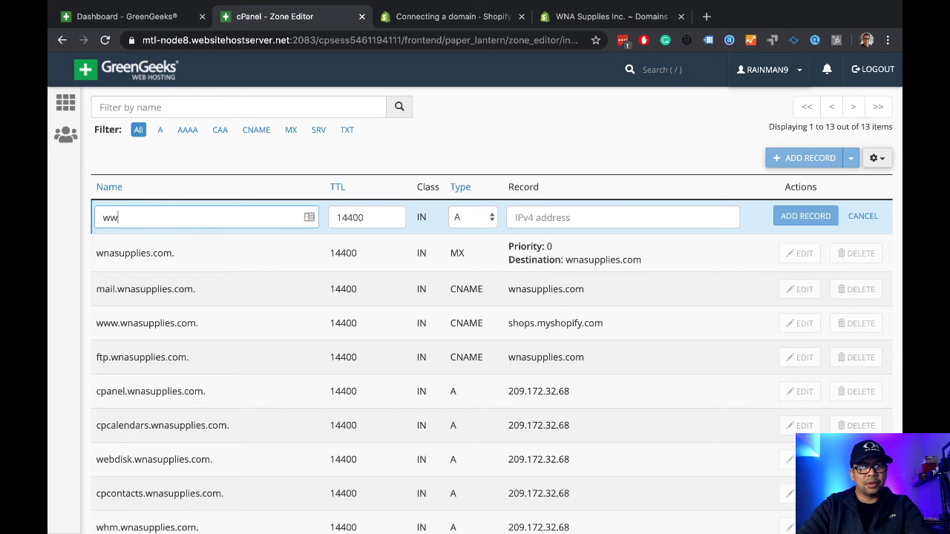
{"action": "type", "text": "w.s"}
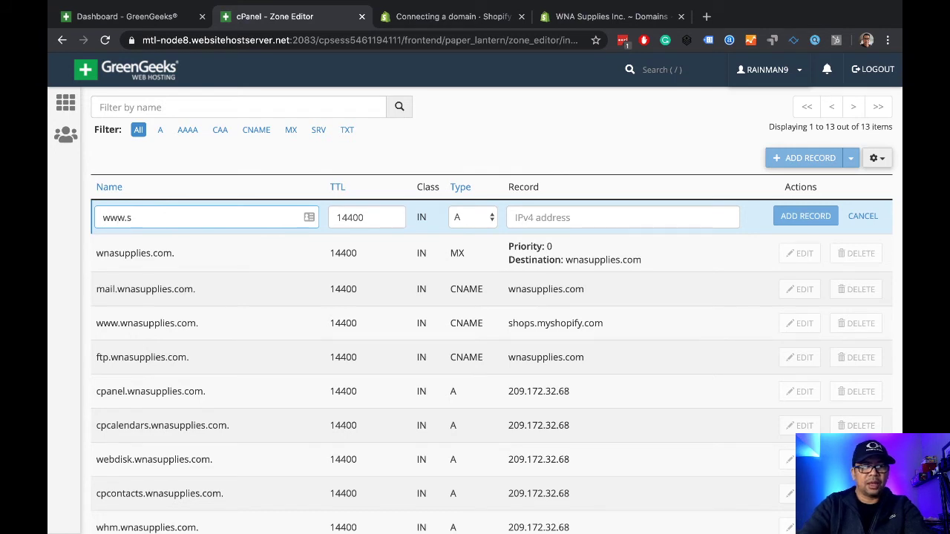
{"action": "key", "text": "BackSpace"}
{"action": "key", "text": "BackSpace"}
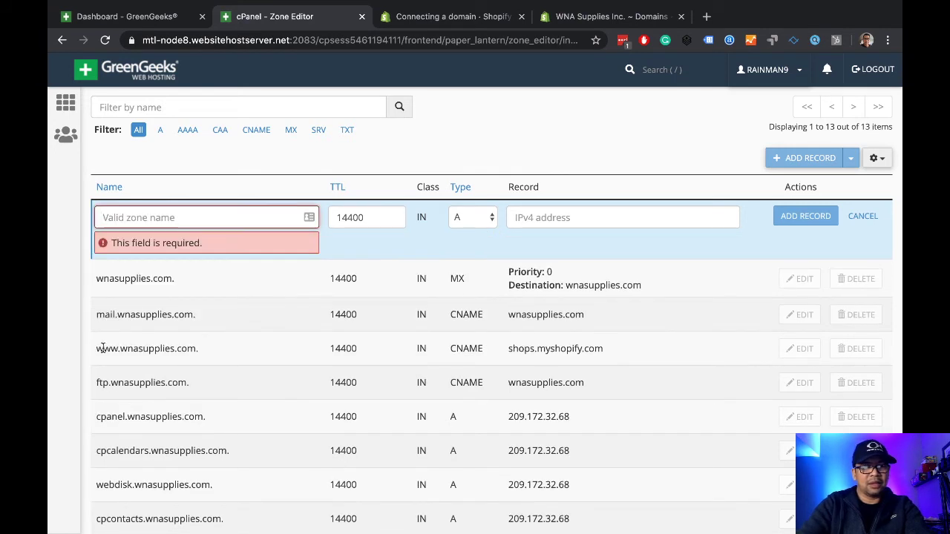
{"action": "left_click", "coordinate": [484, 217]}
{"action": "left_click", "coordinate": [472, 255]}
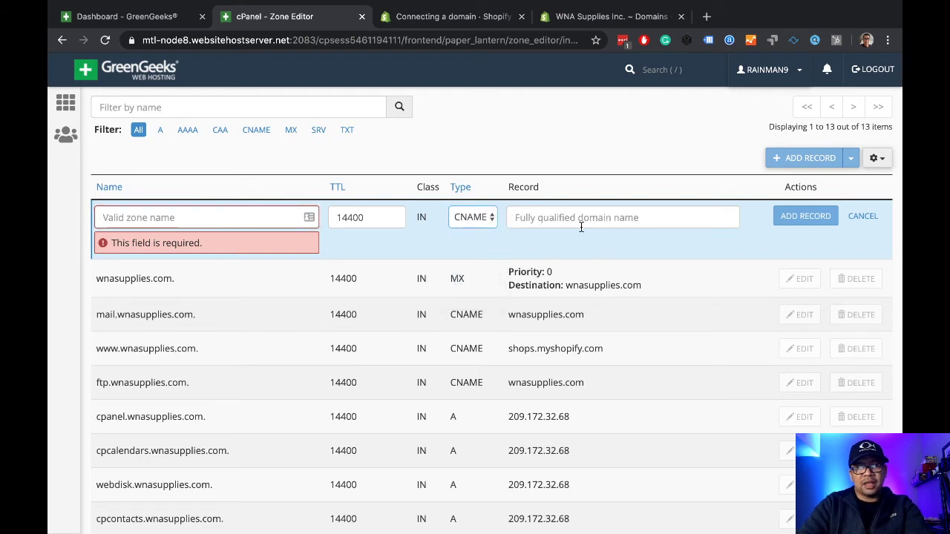
{"action": "left_click", "coordinate": [591, 218]}
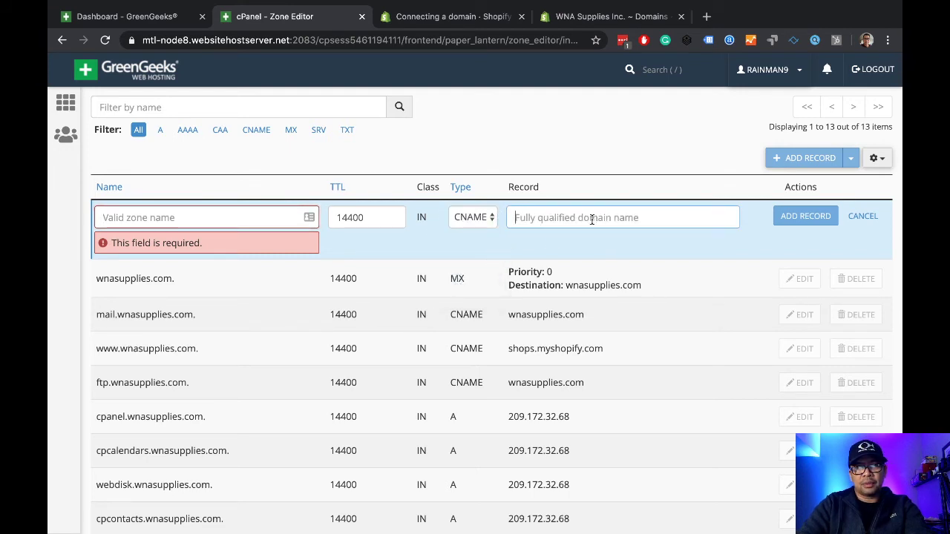
{"action": "type", "text": "shops"}
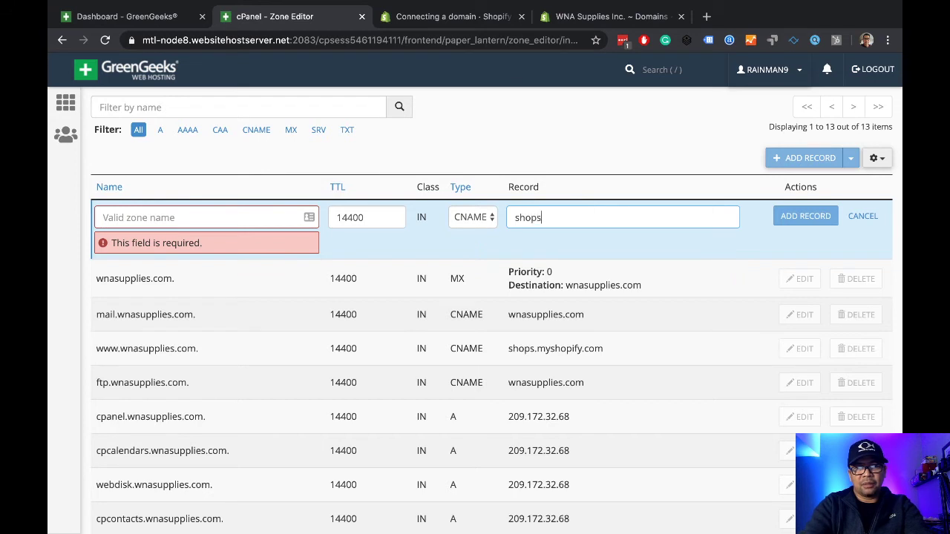
{"action": "type", "text": ".myship"}
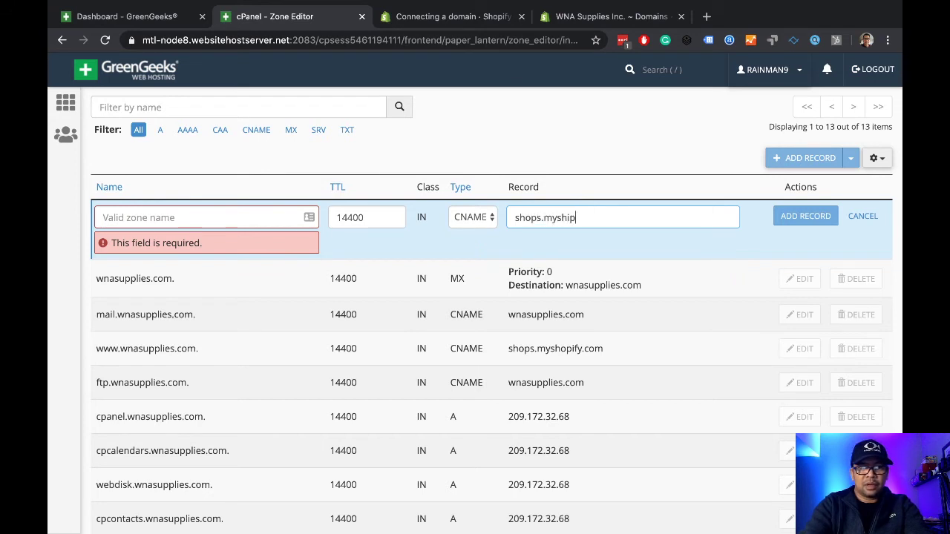
{"action": "type", "text": "pify.com"}
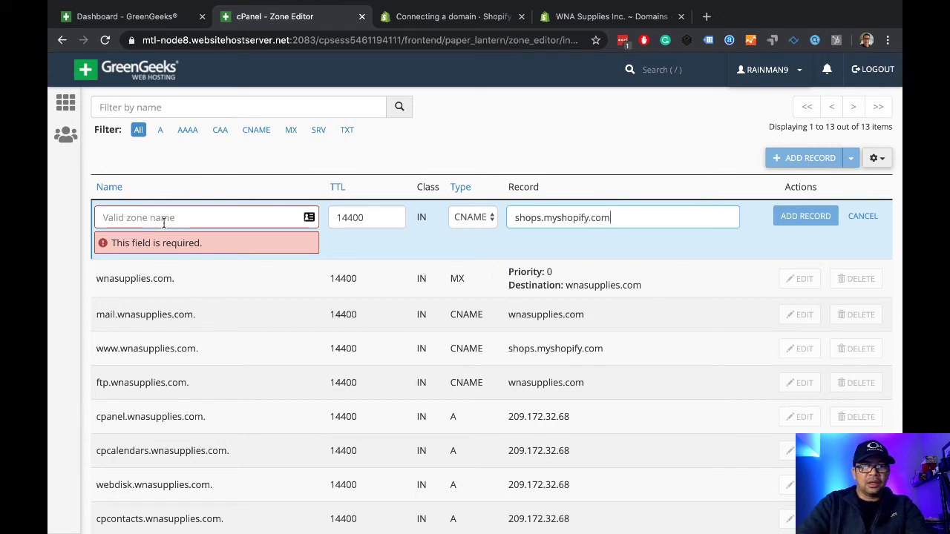
{"action": "left_click", "coordinate": [166, 220]}
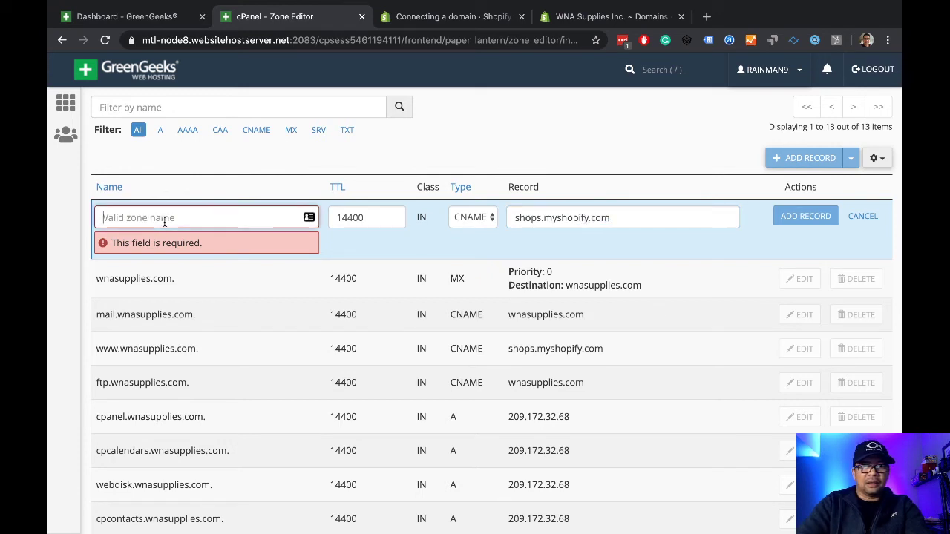
{"action": "type", "text": "www."}
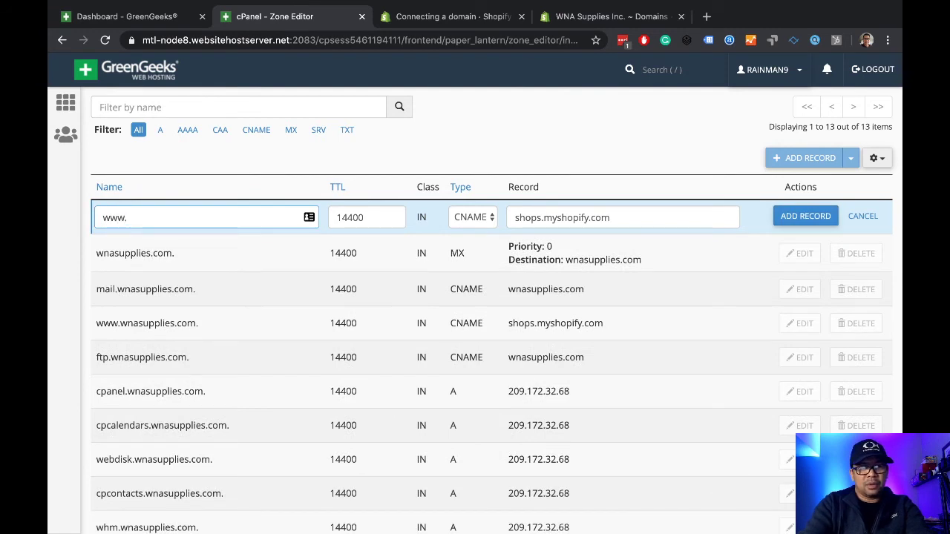
{"action": "type", "text": "wnasupplies"}
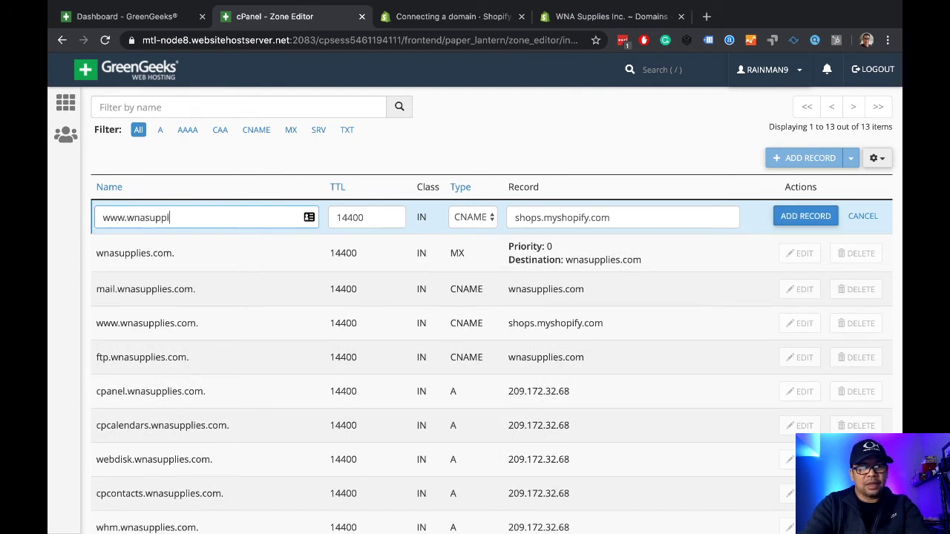
{"action": "type", "text": ".com"}
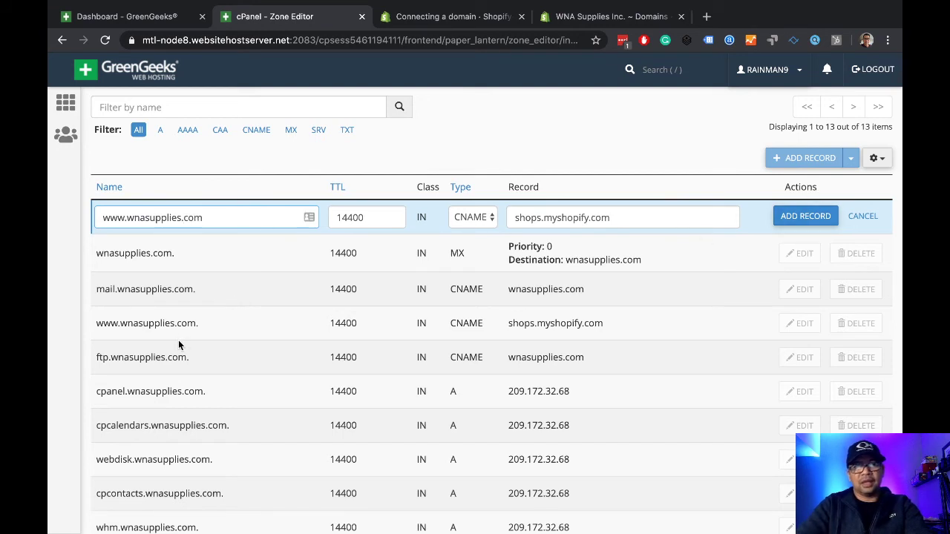
{"action": "type", "text": "."}
{"action": "scroll", "coordinate": [65, 271], "scroll_direction": "down", "scroll_amount": 2}
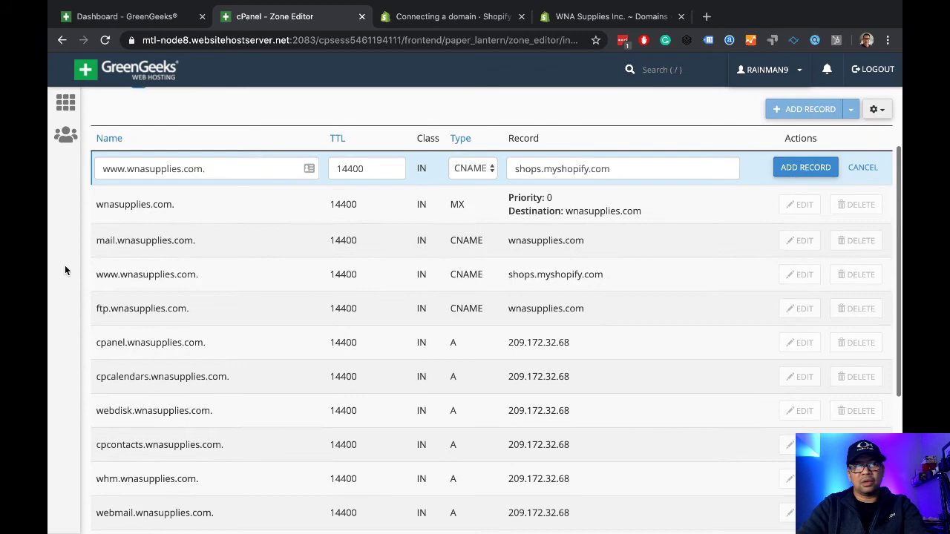
{"action": "scroll", "coordinate": [66, 271], "scroll_direction": "down", "scroll_amount": 2}
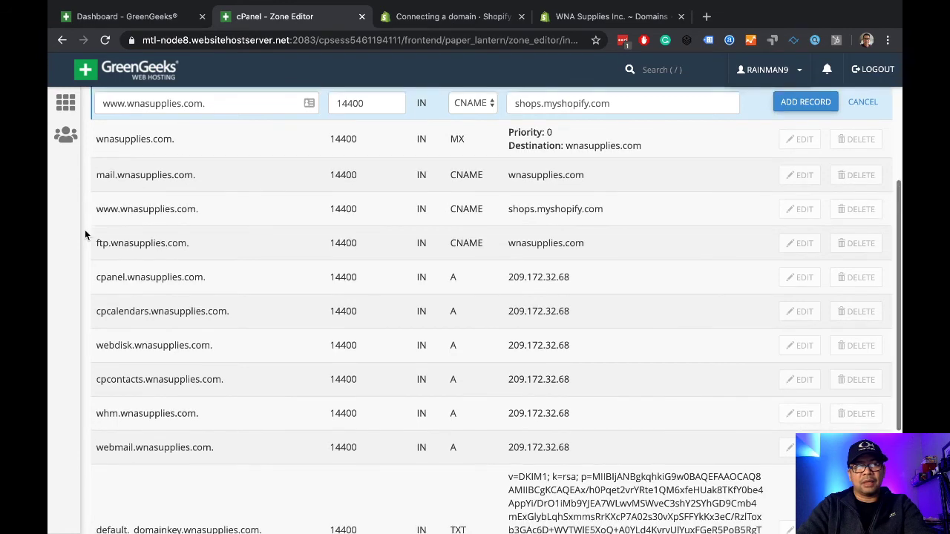
{"action": "scroll", "coordinate": [84, 235], "scroll_direction": "up", "scroll_amount": 4}
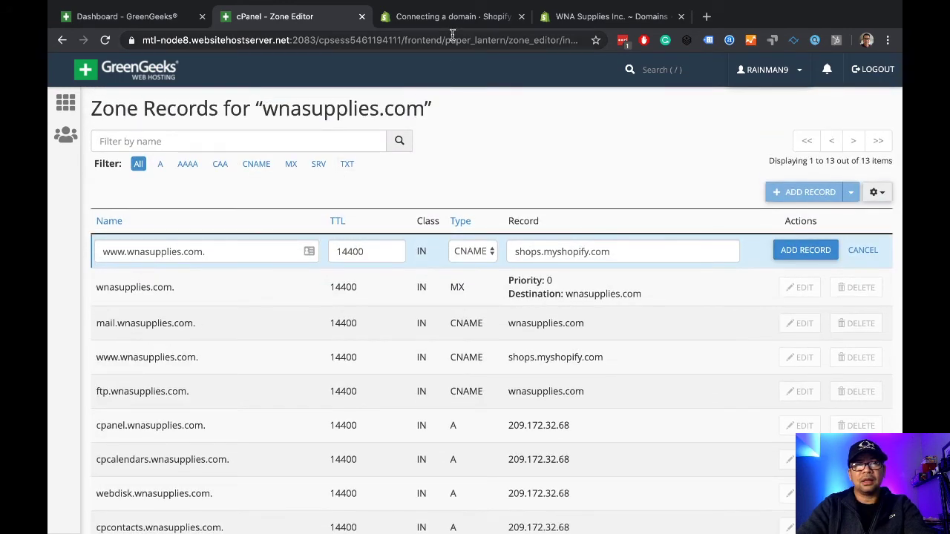
{"action": "left_click", "coordinate": [592, 18]}
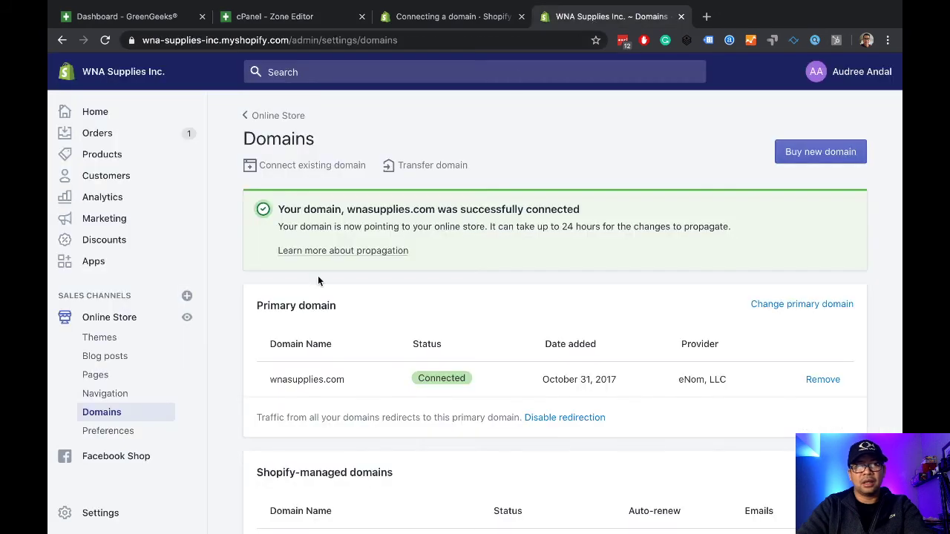
{"action": "scroll", "coordinate": [225, 304], "scroll_direction": "down", "scroll_amount": 2}
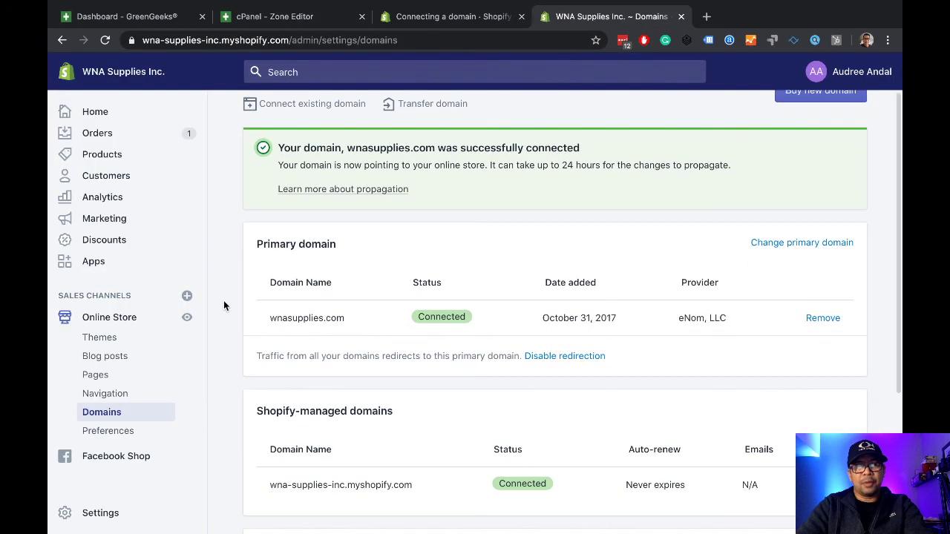
{"action": "scroll", "coordinate": [223, 300], "scroll_direction": "up", "scroll_amount": 2}
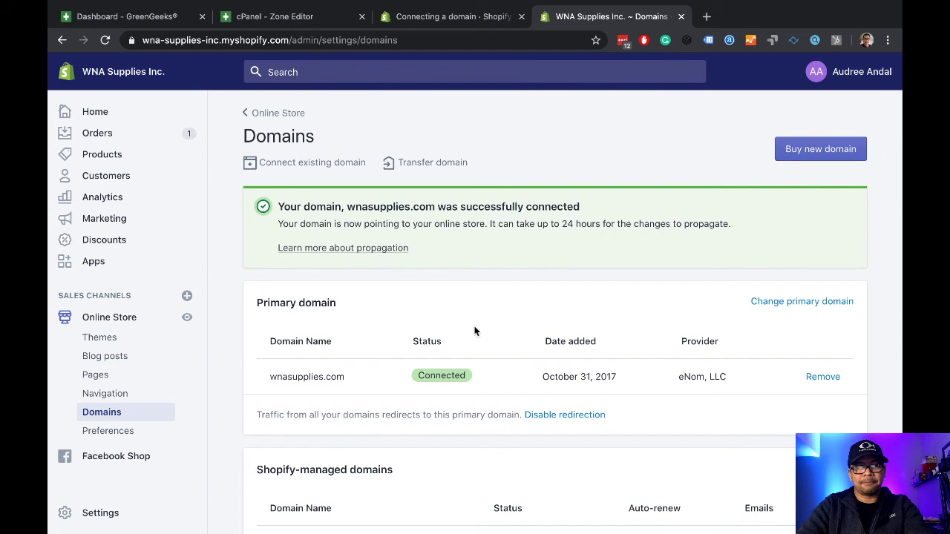
{"action": "left_click_drag", "start_coordinate": [420, 375], "coordinate": [451, 379]}
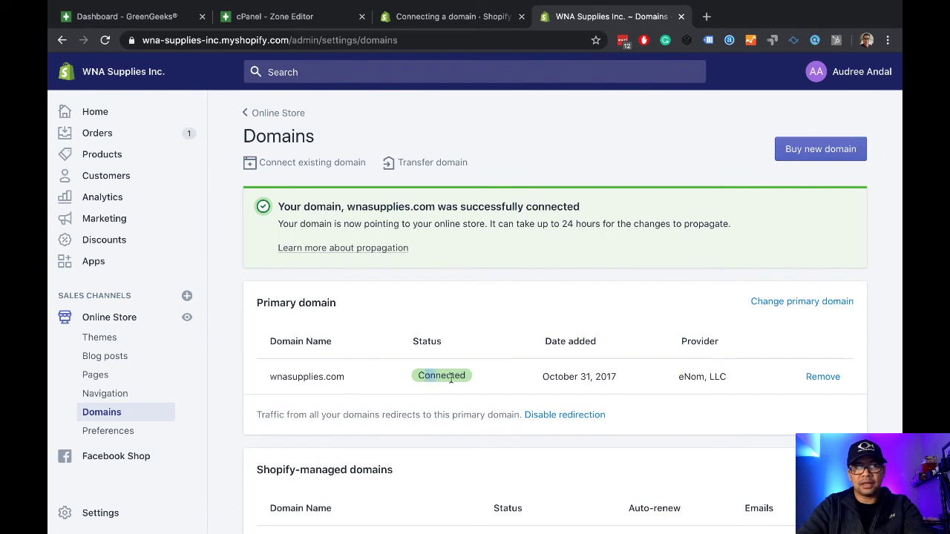
{"action": "left_click", "coordinate": [511, 379]}
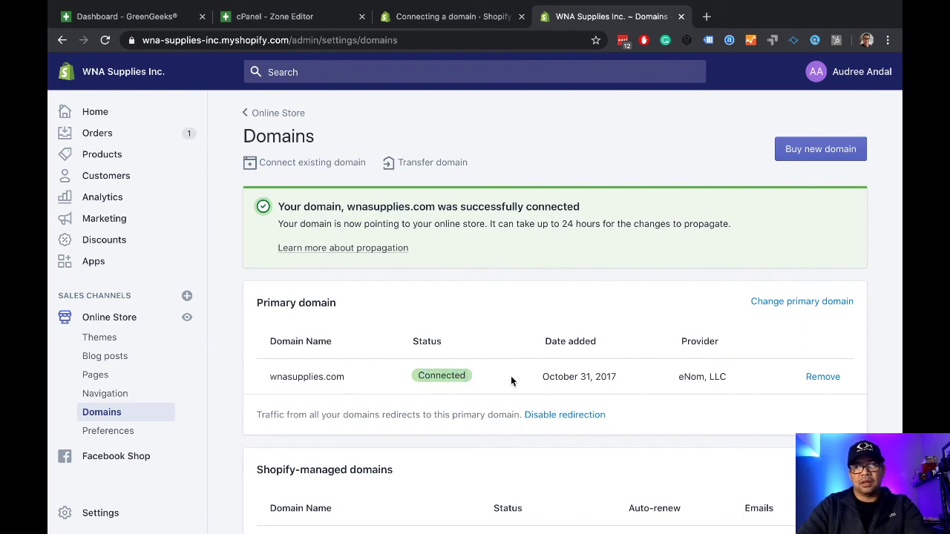